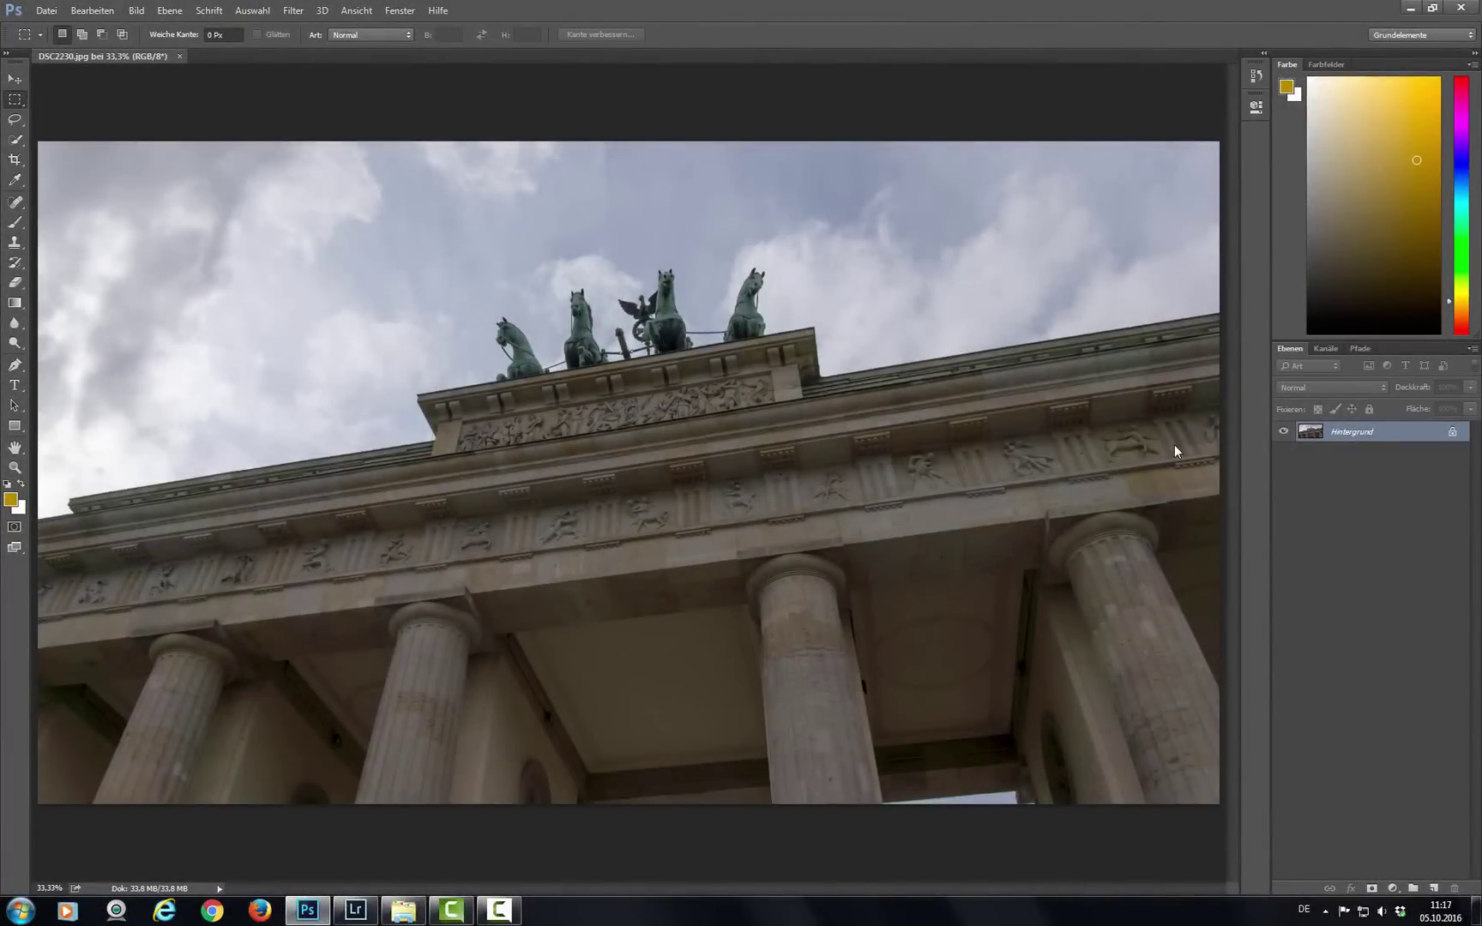
Step: Duplicate the Hintergrund layer into a Hintergrund Kopie layer via Ebene duplizieren
right_click(1343, 438)
left_click(1343, 470)
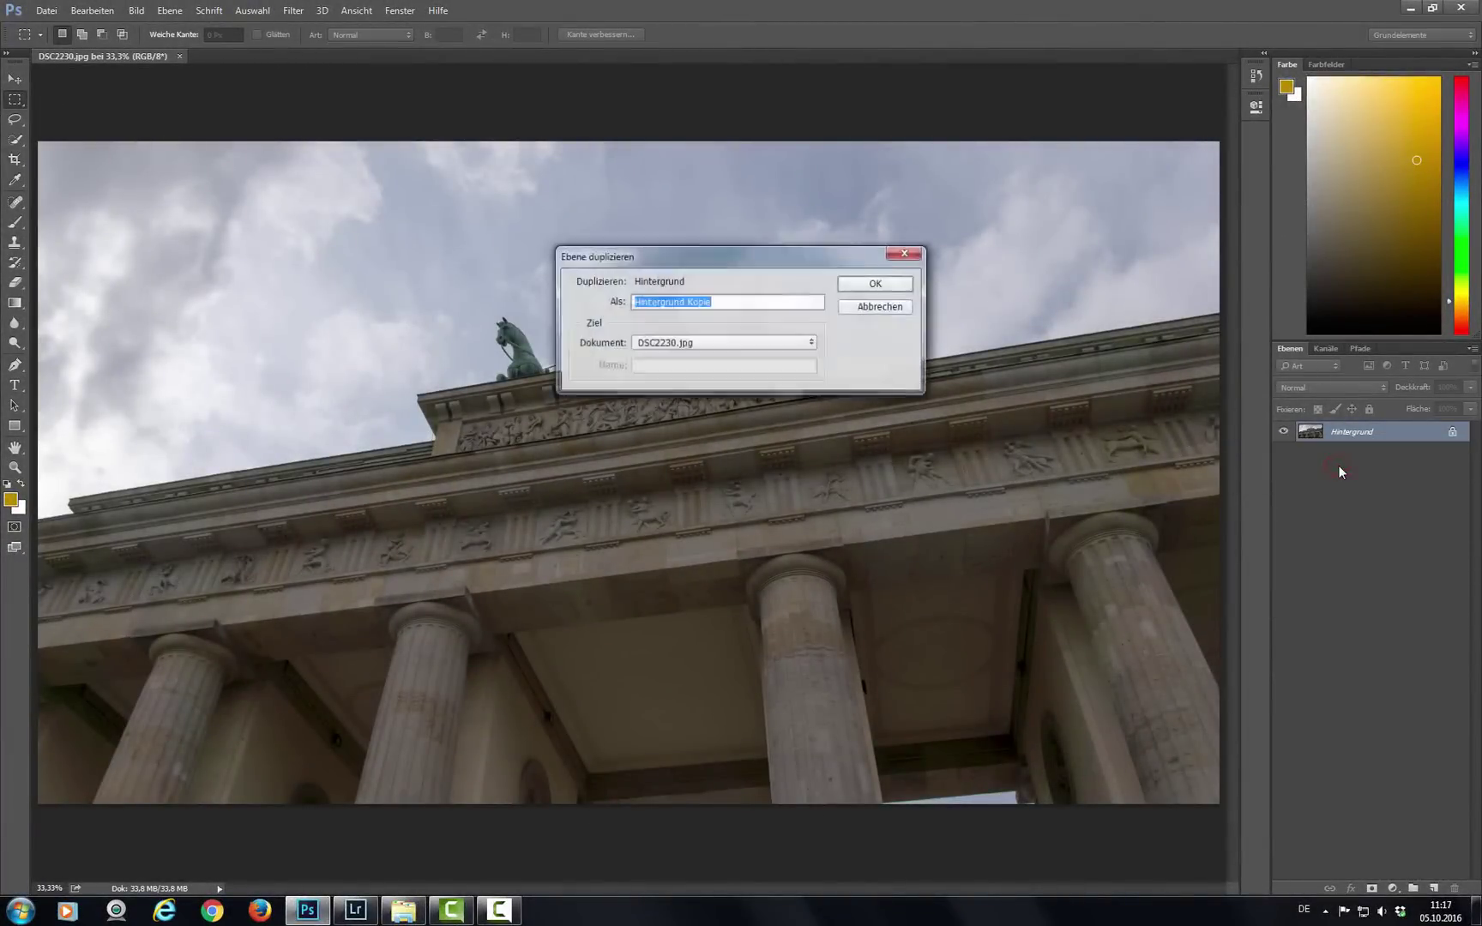
left_click(874, 285)
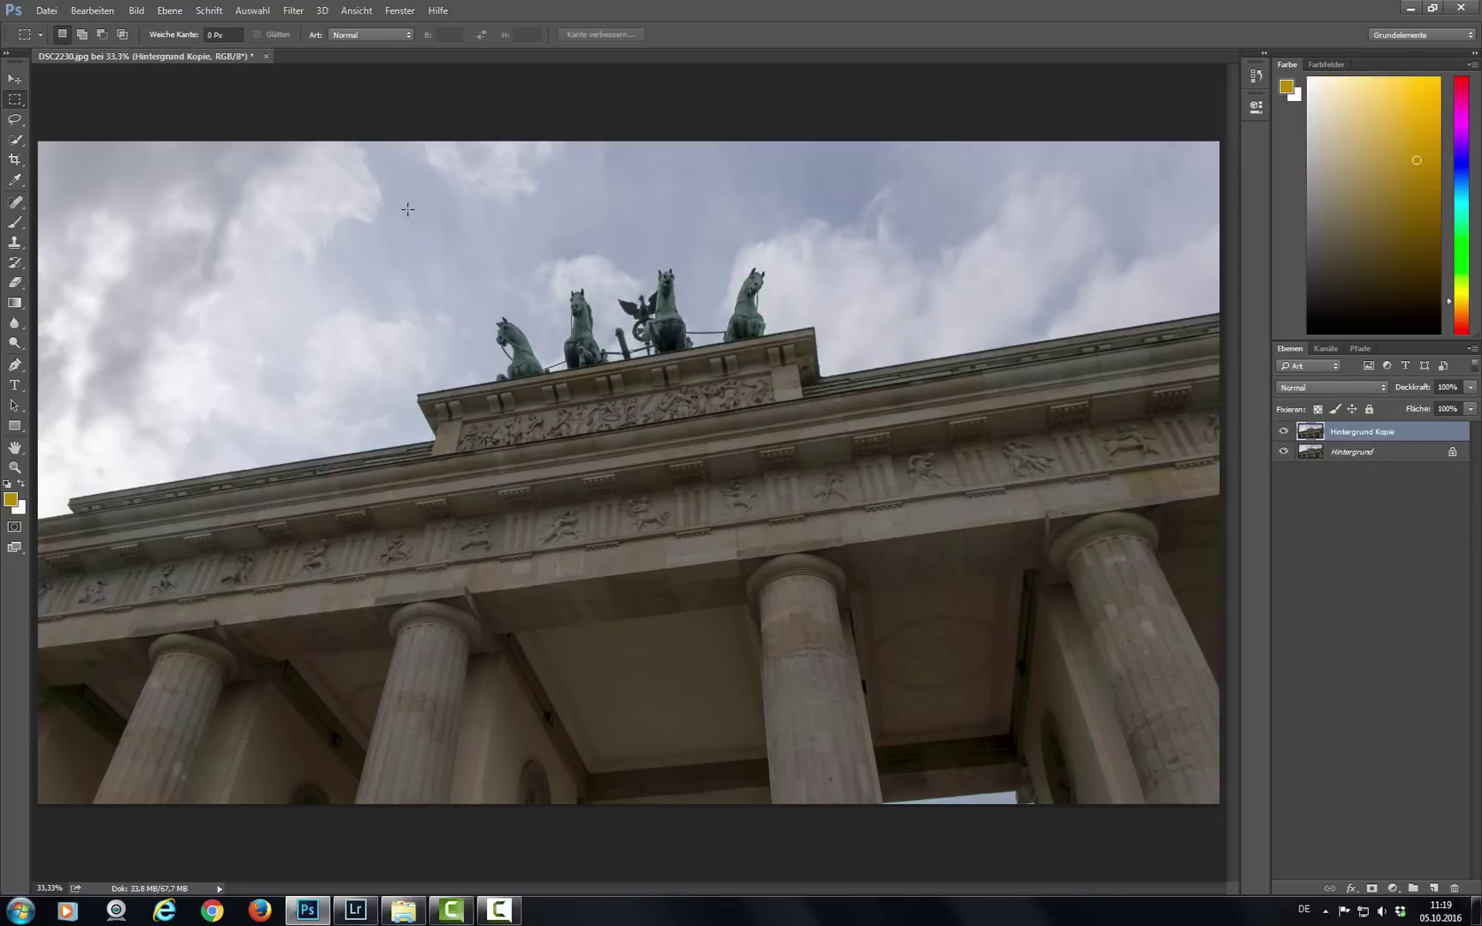
Step: Open COLOR projects 5 from the Franzis filters and apply the Architektur Kräftige Farben preset
left_click(292, 14)
mouse_move(348, 363)
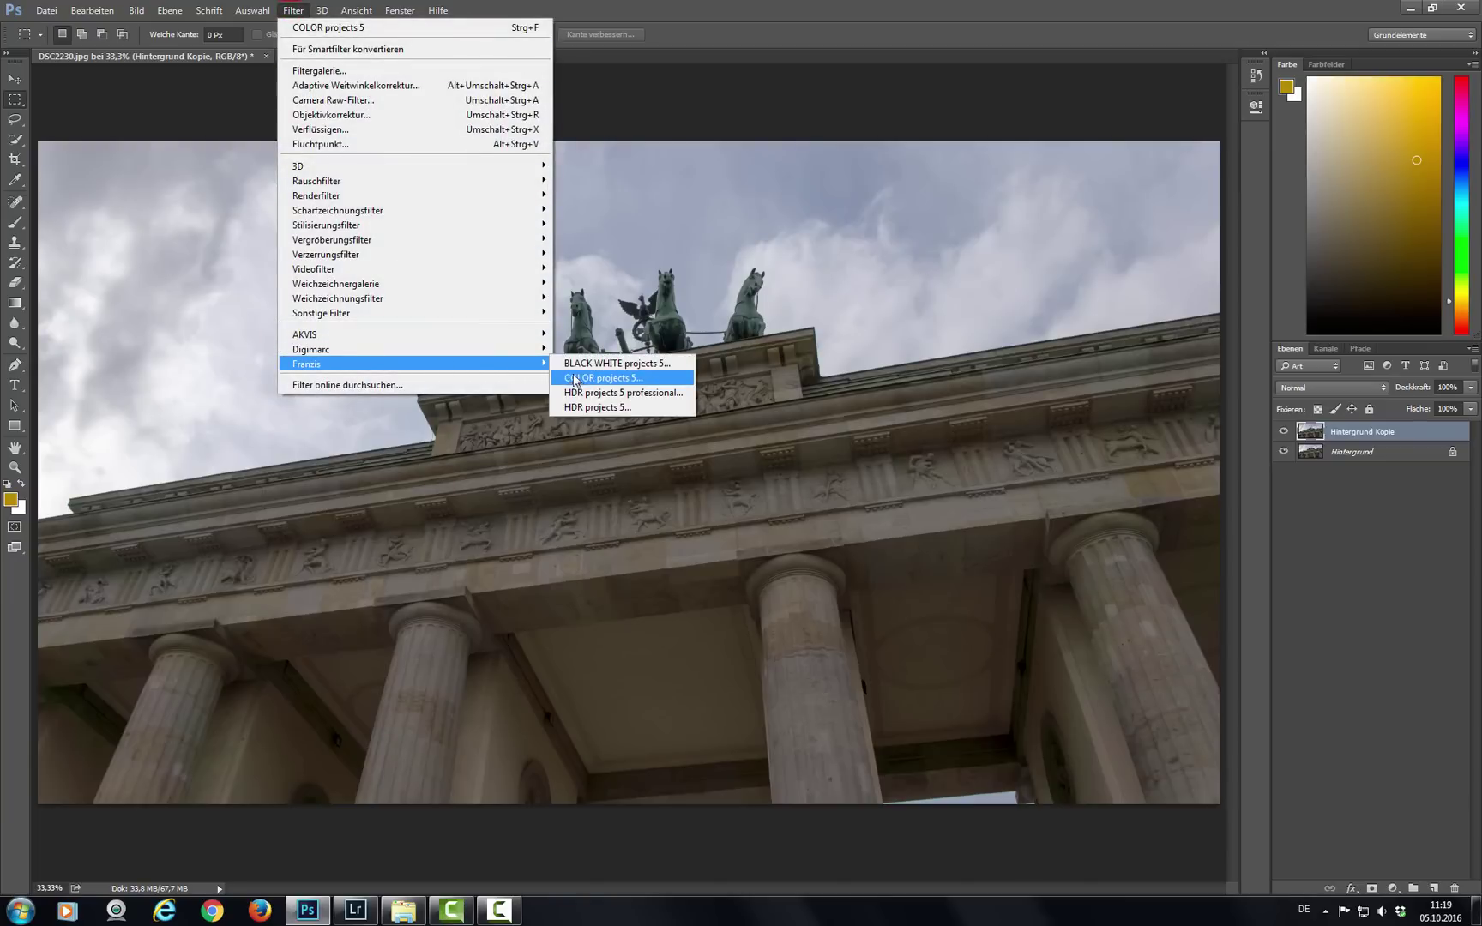
left_click(578, 379)
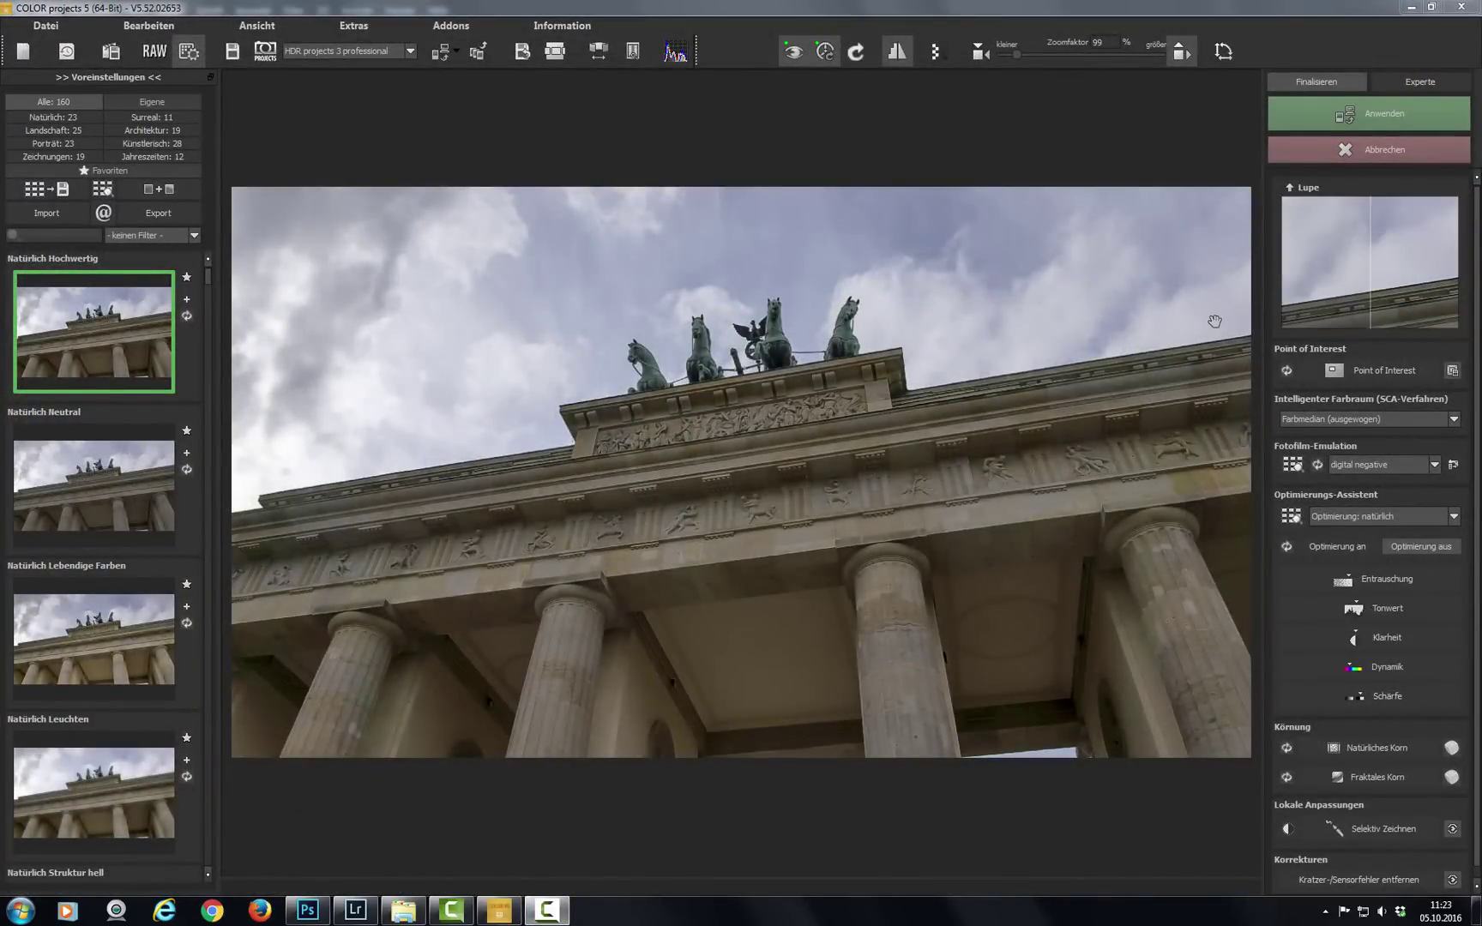
left_click(145, 133)
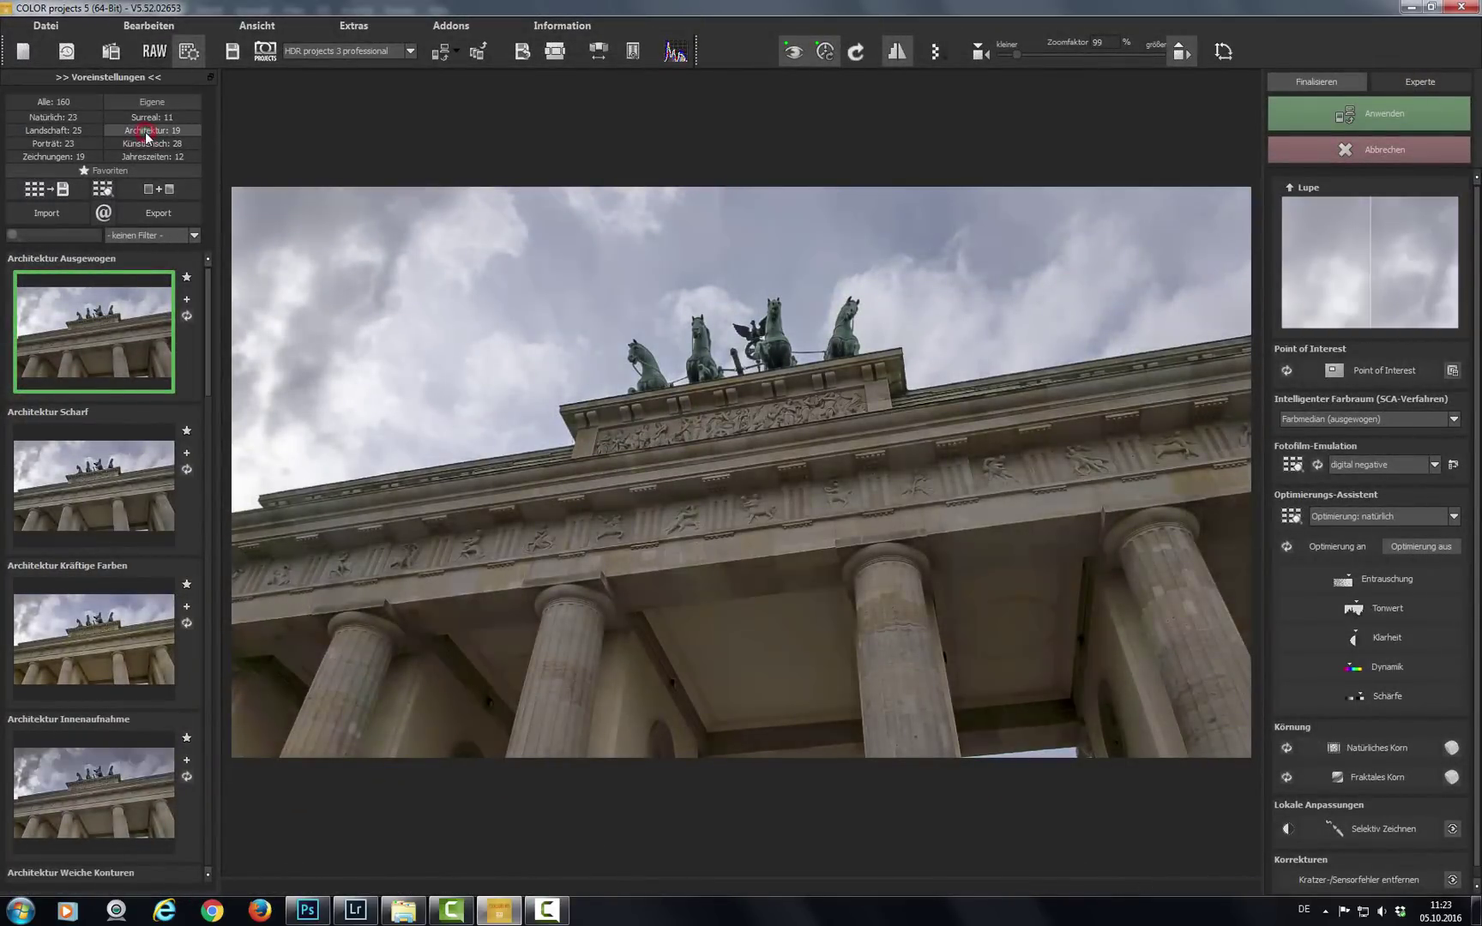
left_click(99, 643)
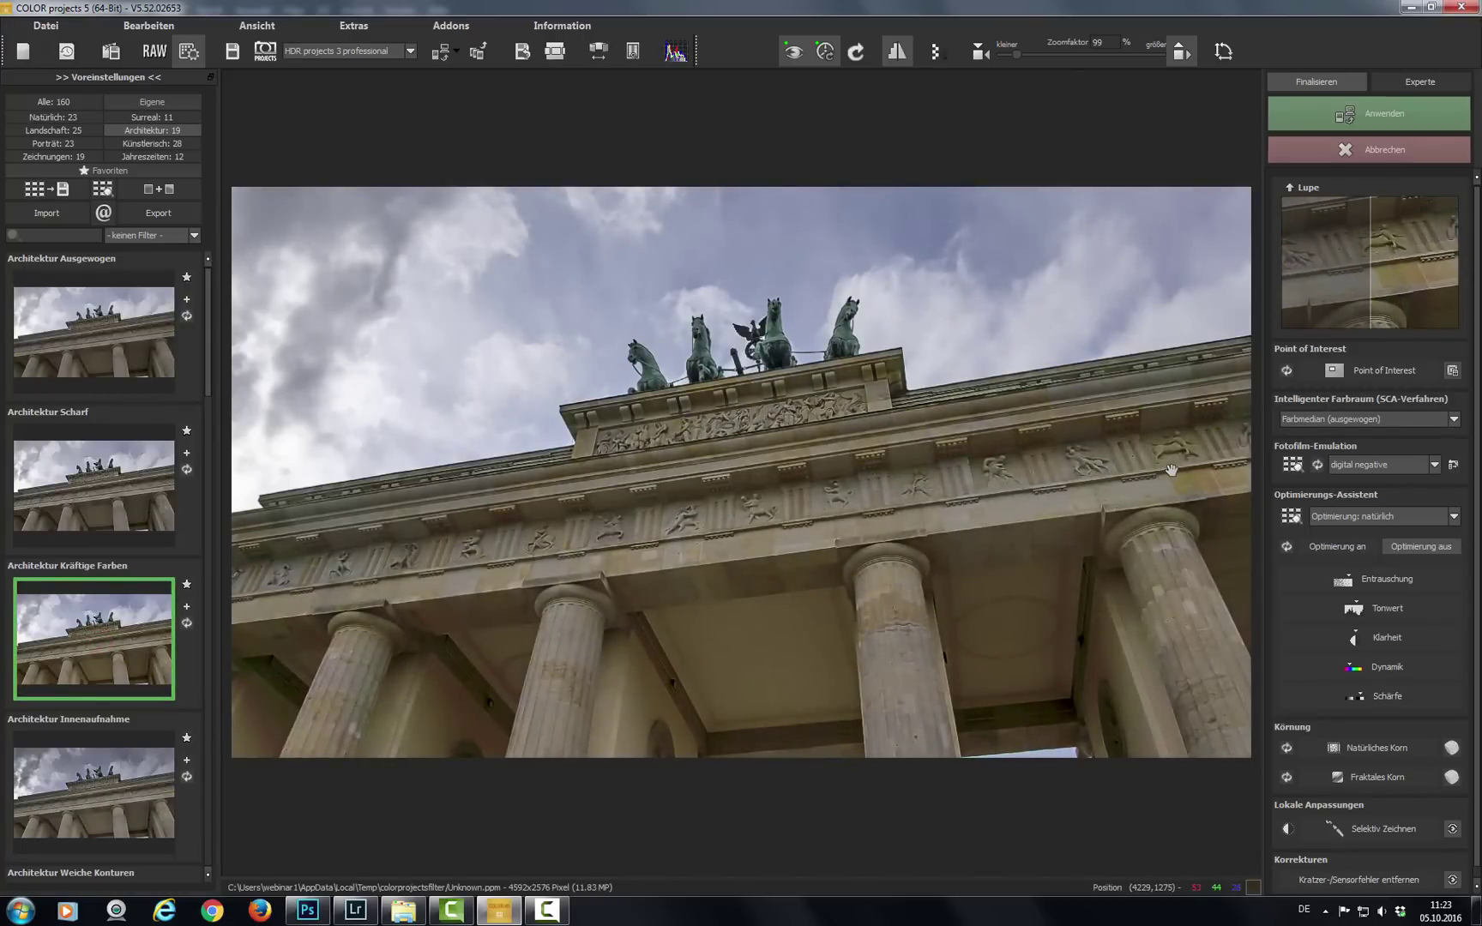
Step: In the Experte effects, set the Weicher Kontrast strength to -34
left_click(1420, 81)
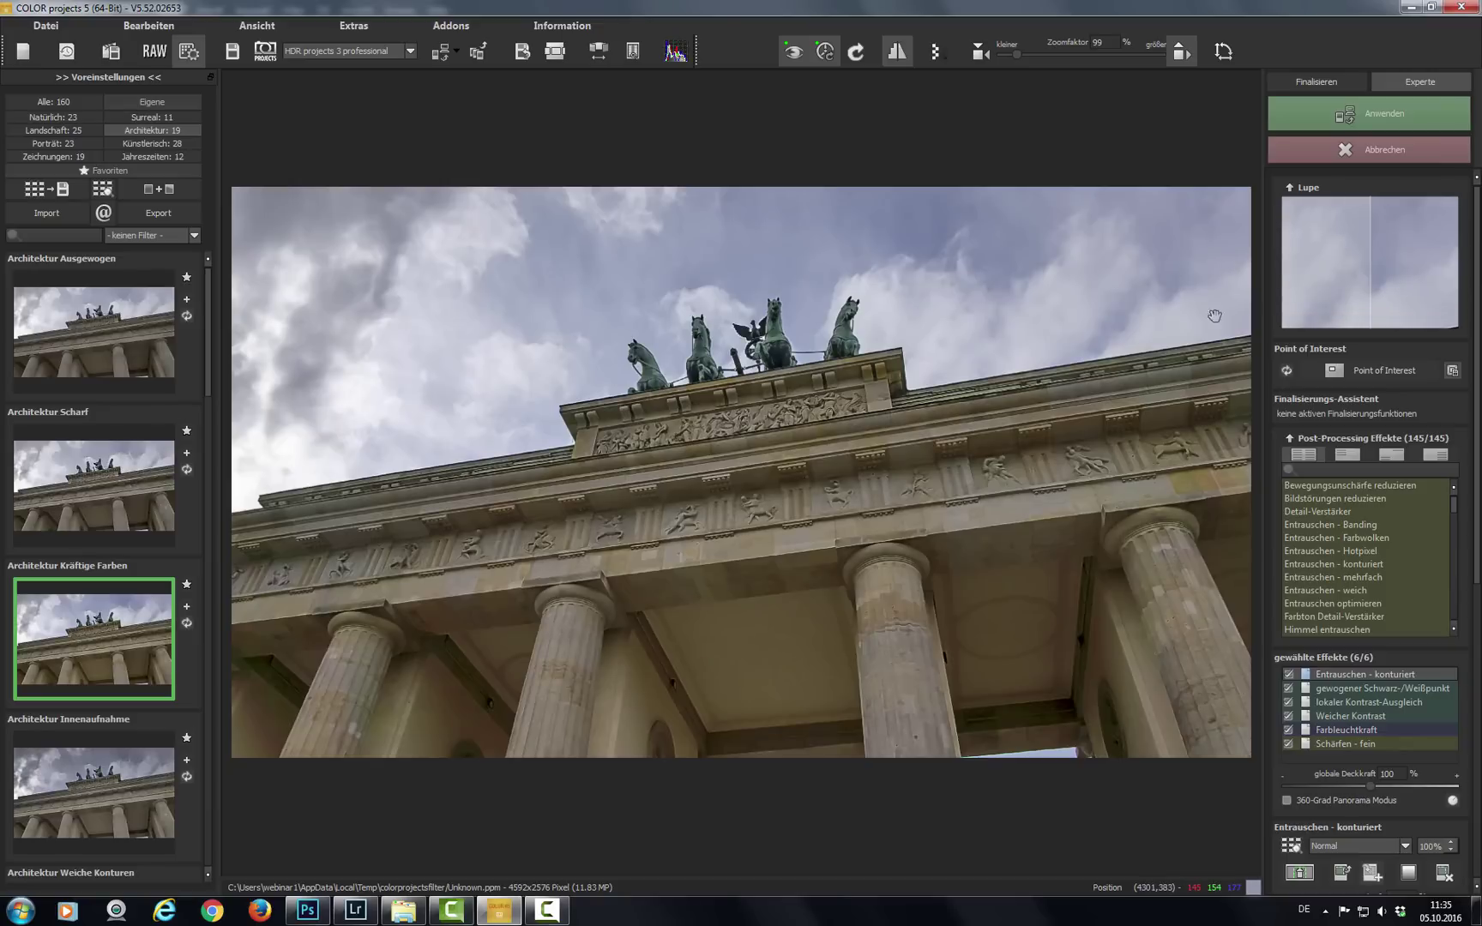
left_click(1354, 719)
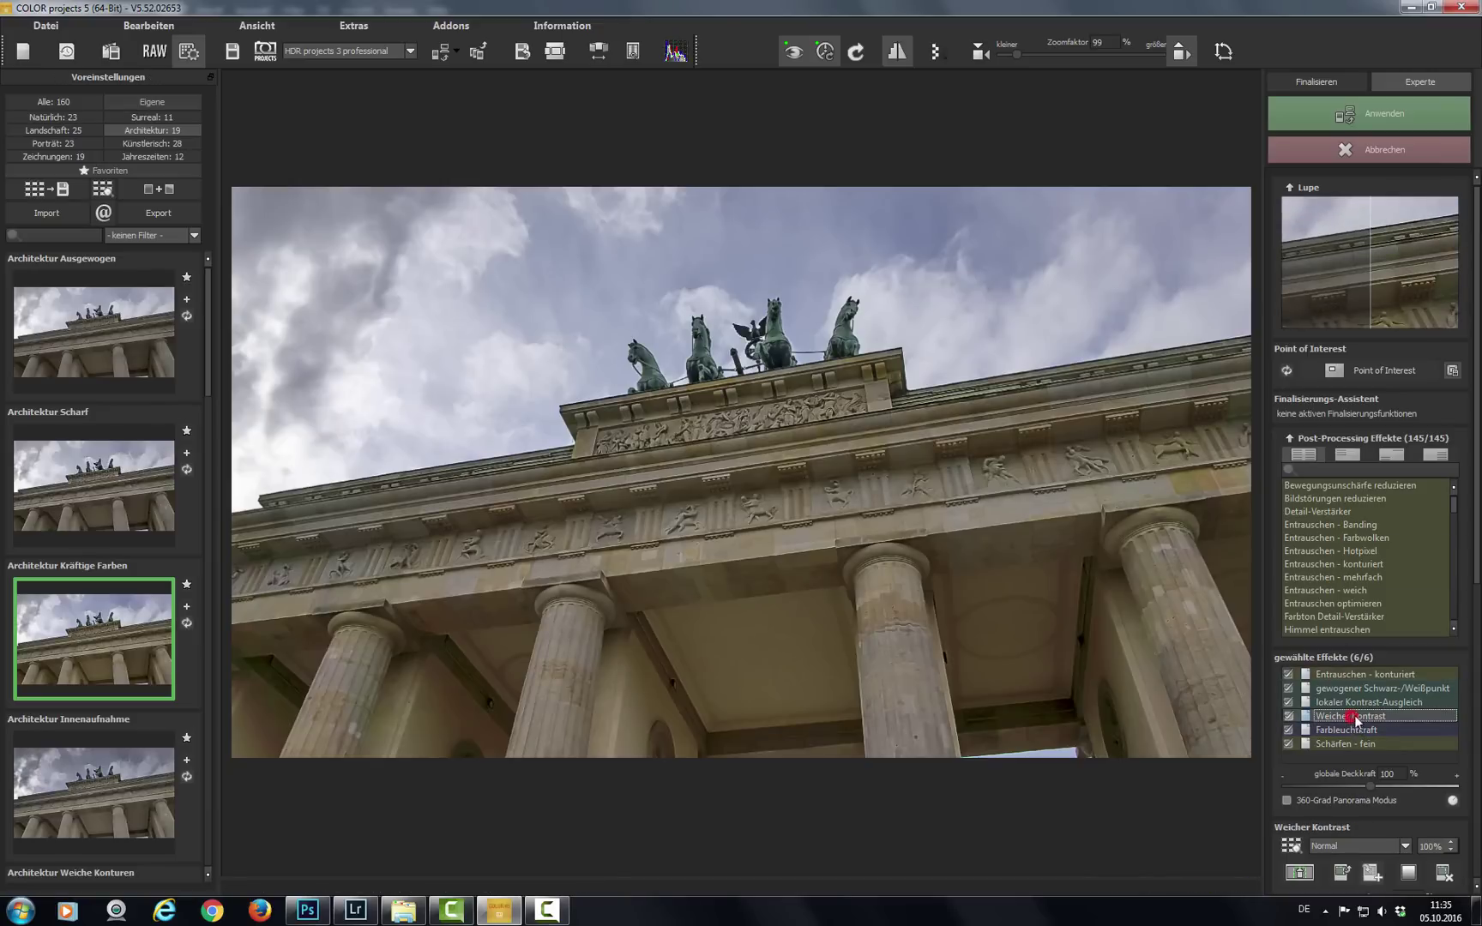
left_click_drag(1476, 498, 1476, 561)
scroll(1366, 521, "down", 3)
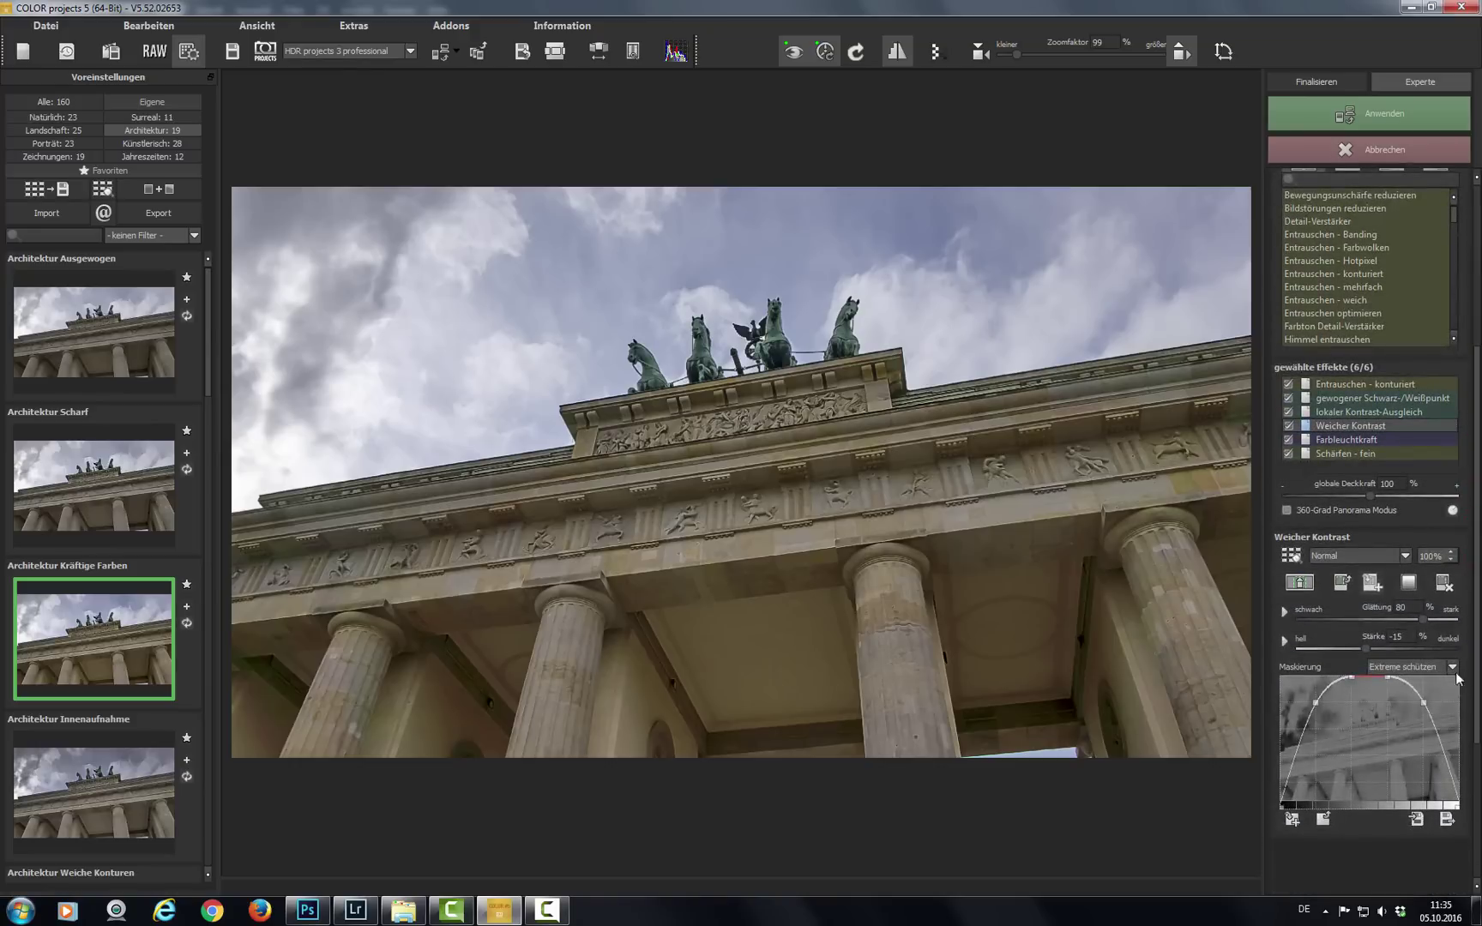
left_click_drag(1374, 653, 1355, 653)
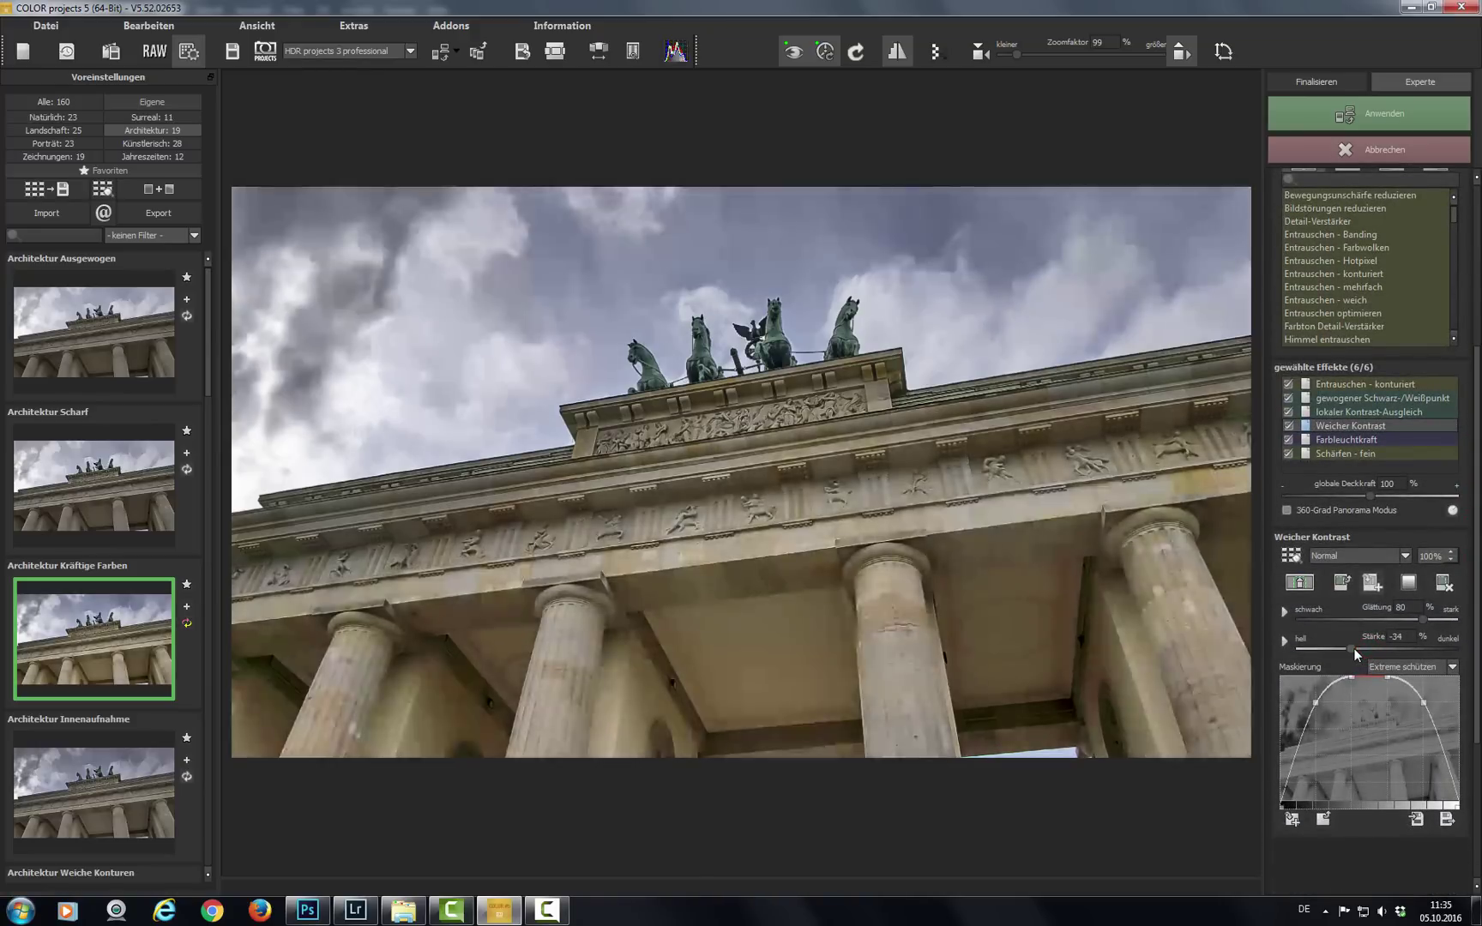
scroll(1473, 624, "up", 5)
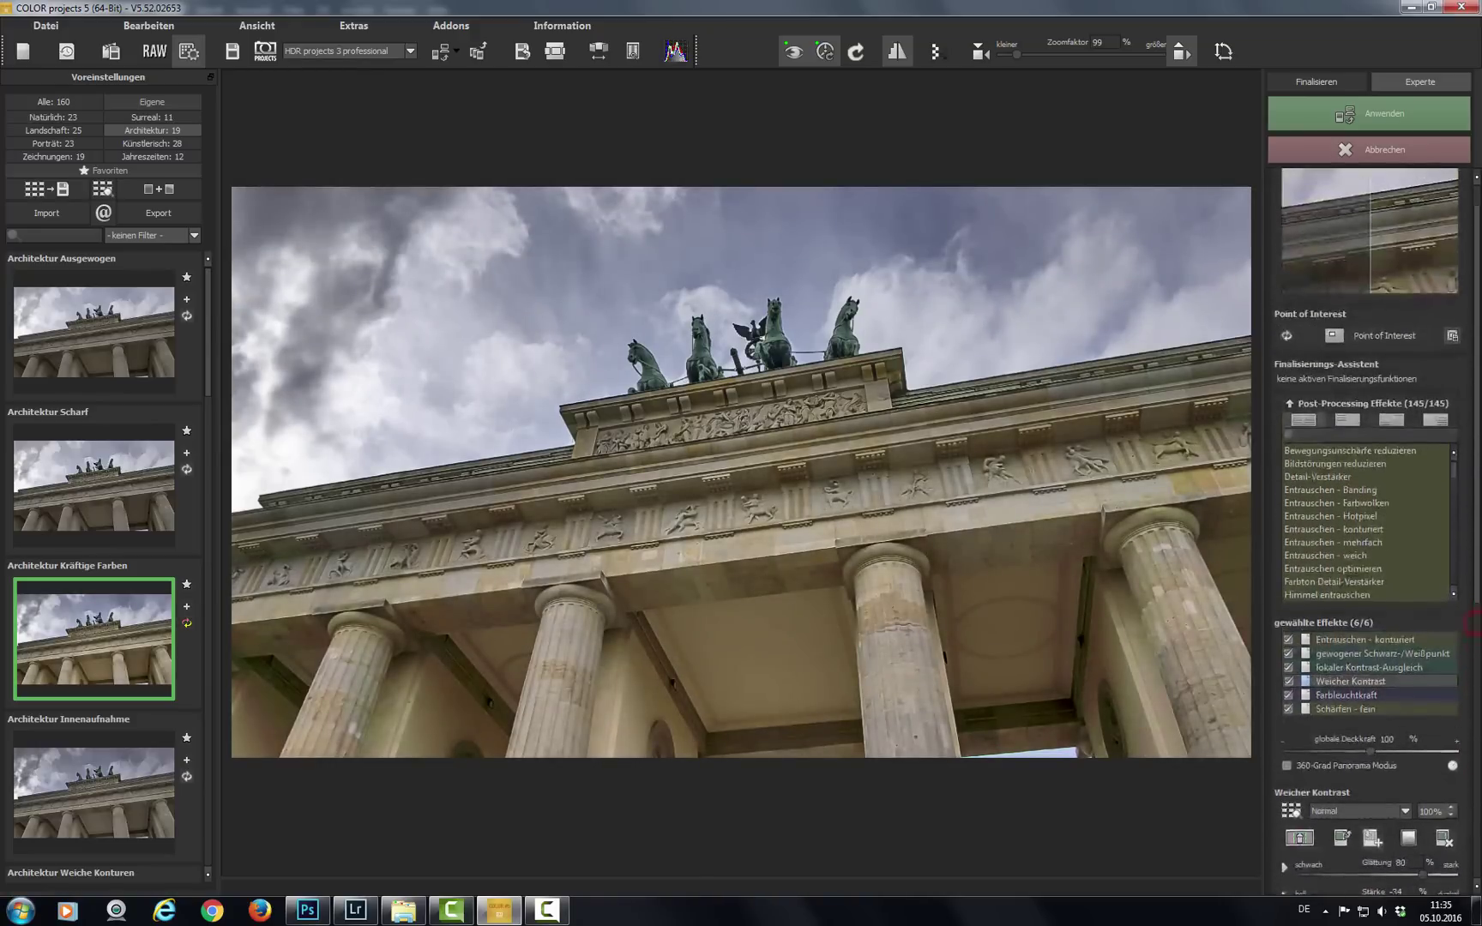
Step: Search for and add the Warp light-ray effect, then apply the result with Anwenden
left_click(1308, 437)
type("warp")
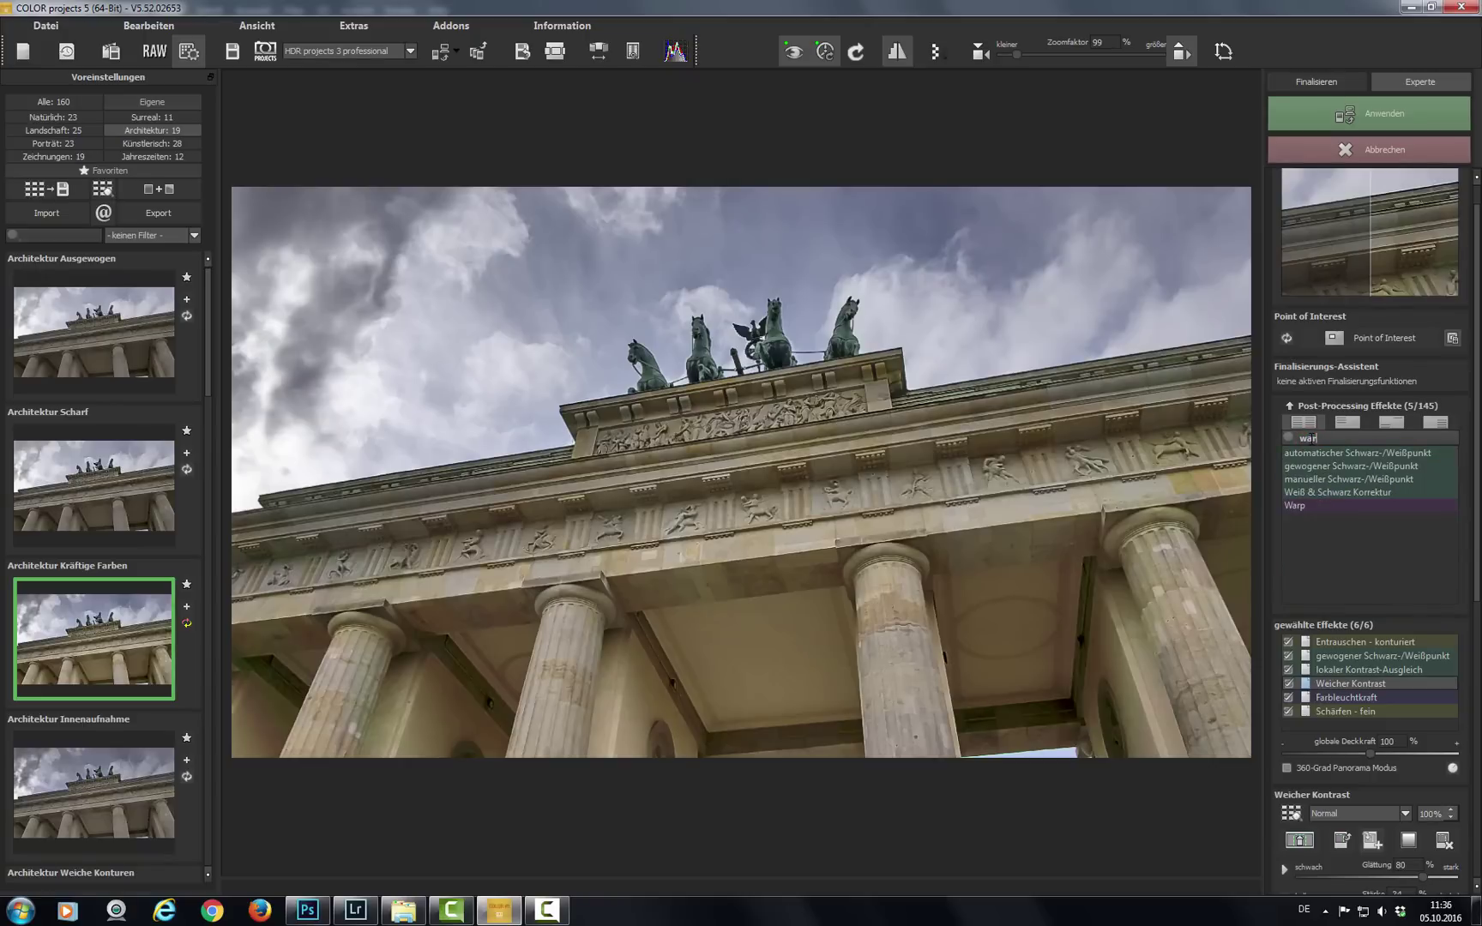
double_click(1312, 454)
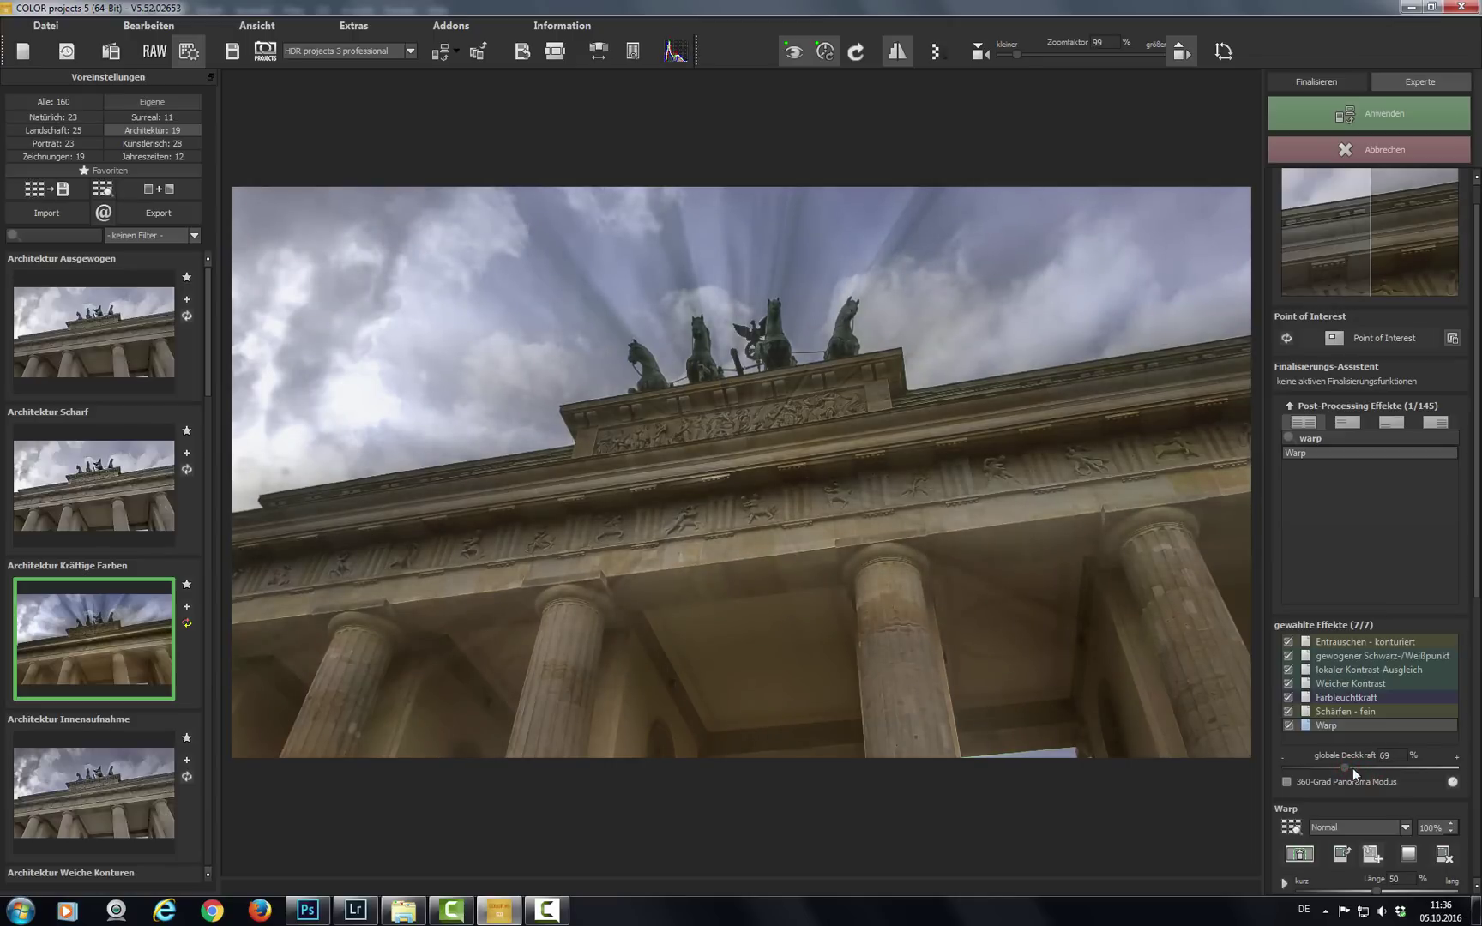
left_click(1374, 115)
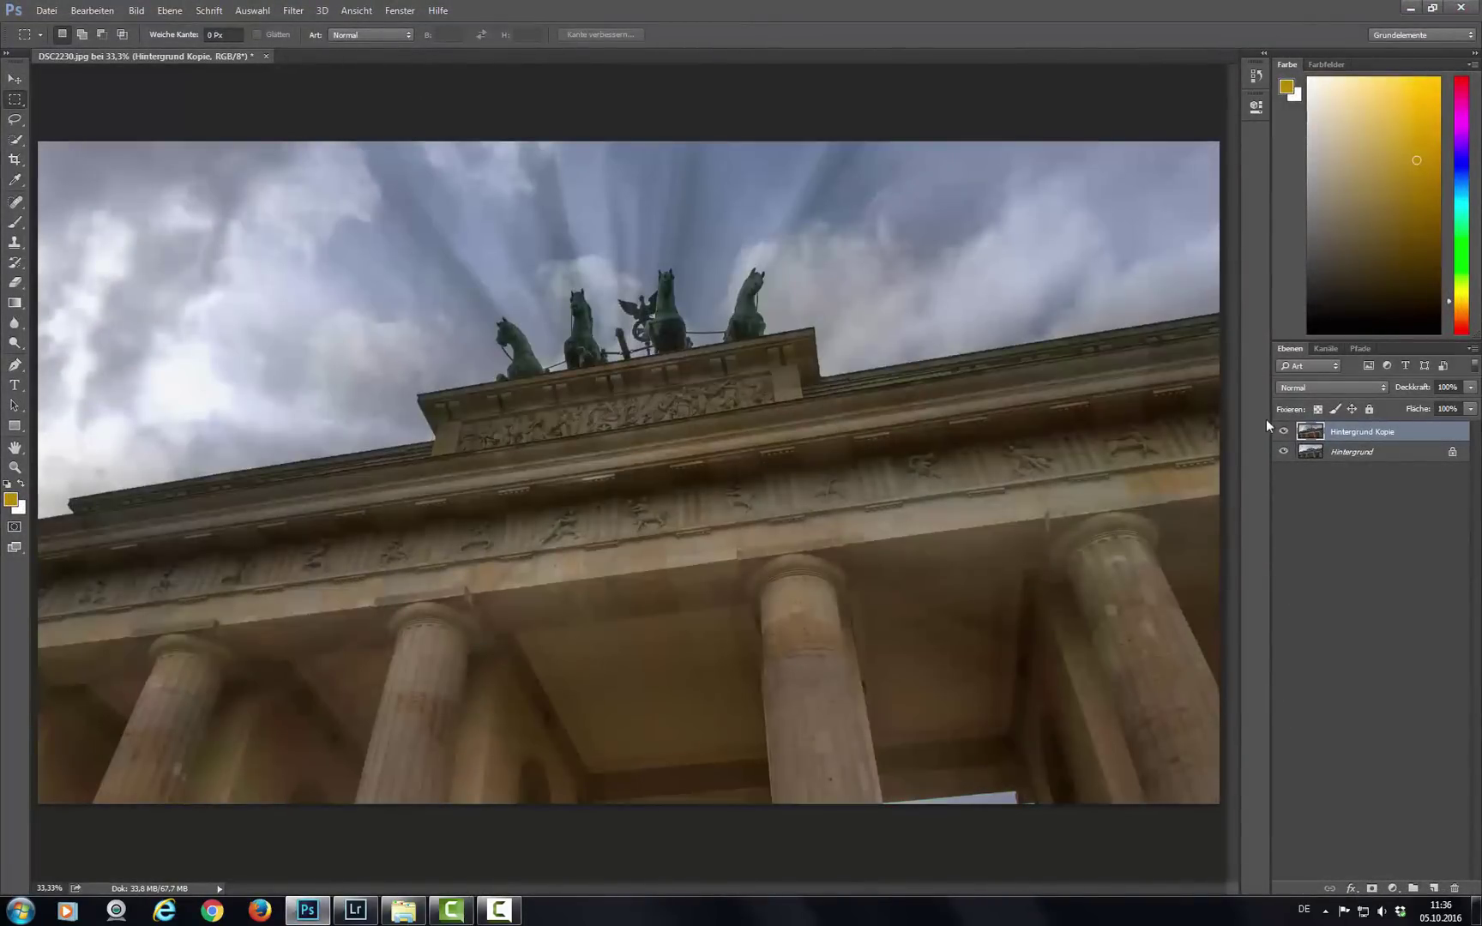
Step: Hide and reshow the Hintergrund Kopie layer to compare it with the original
left_click(1284, 433)
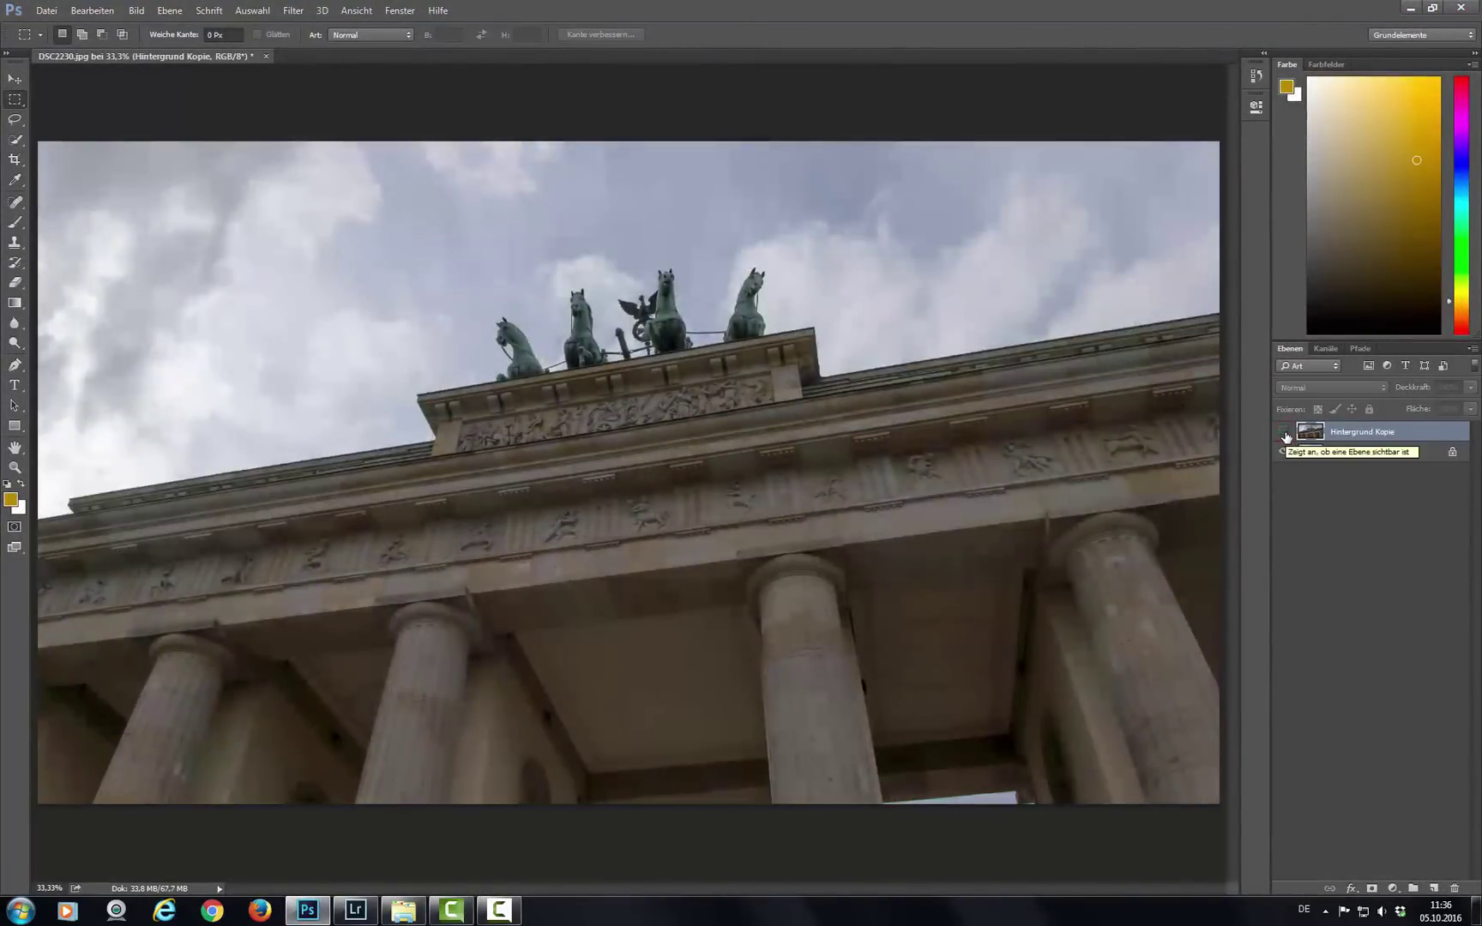
left_click(1284, 435)
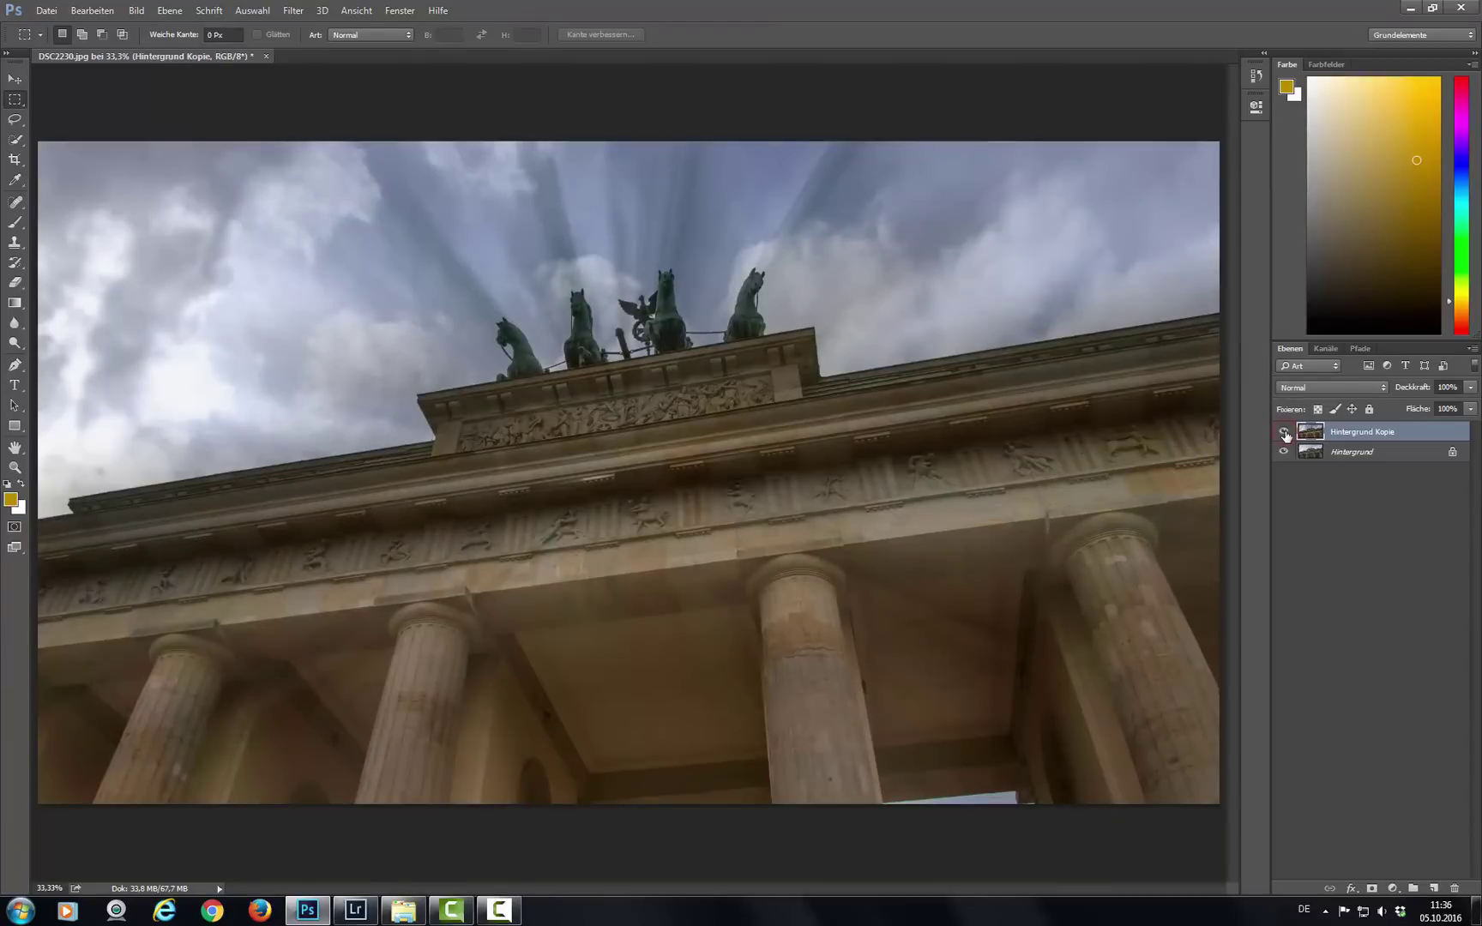